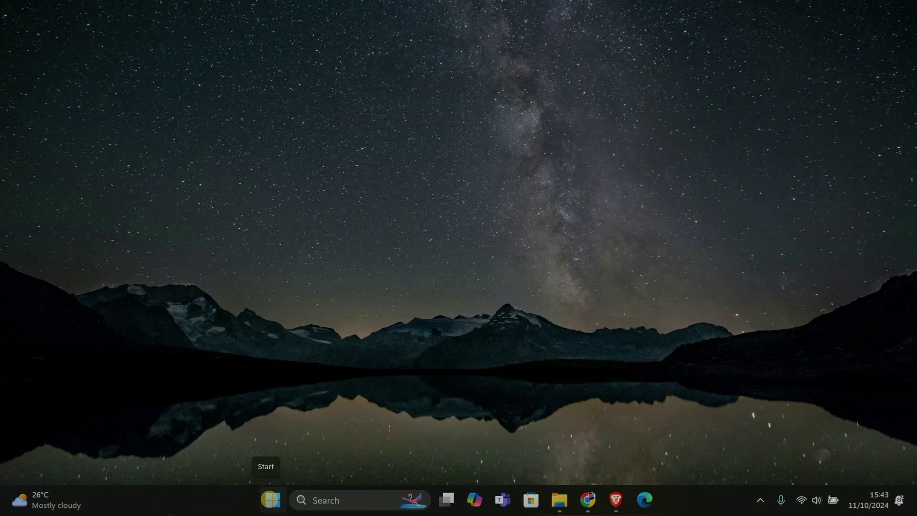
Open EPSON L3110 Series printing preferences via Control Panel's Devices and Printers
left_click(270, 500)
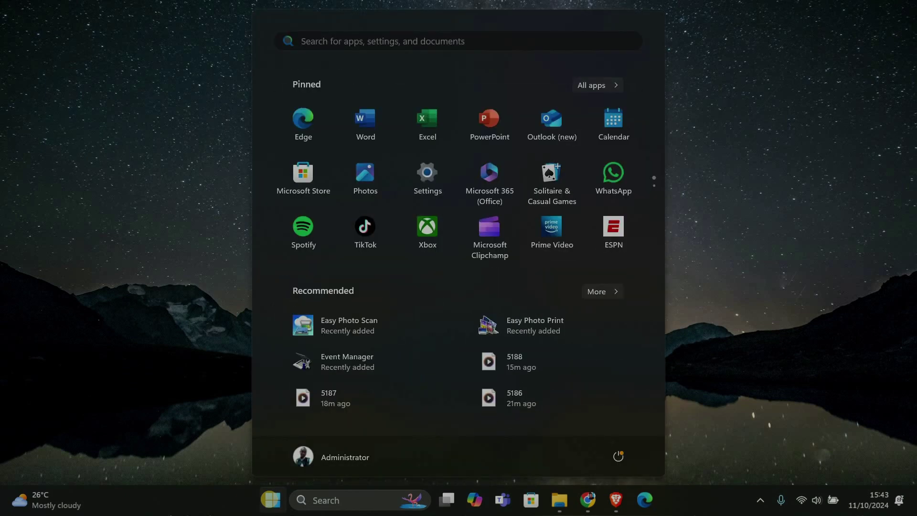
type("control Panel")
left_click(322, 144)
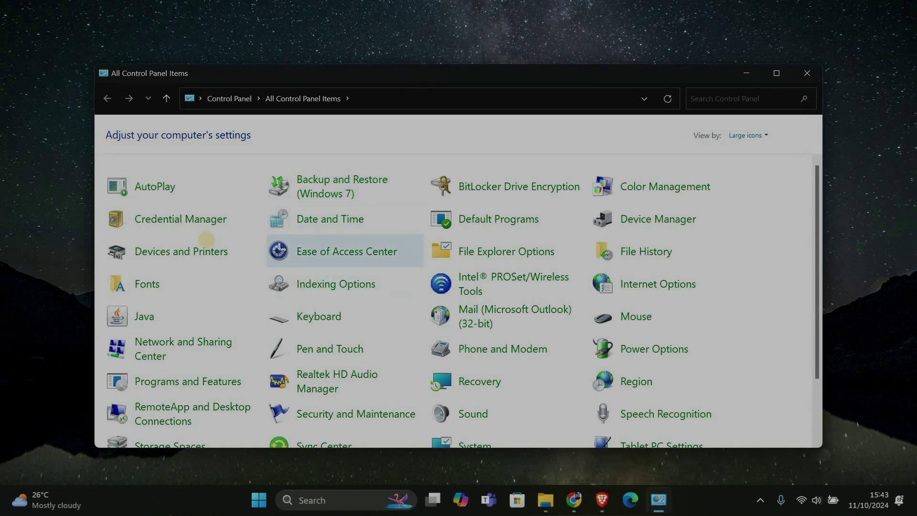
left_click(181, 252)
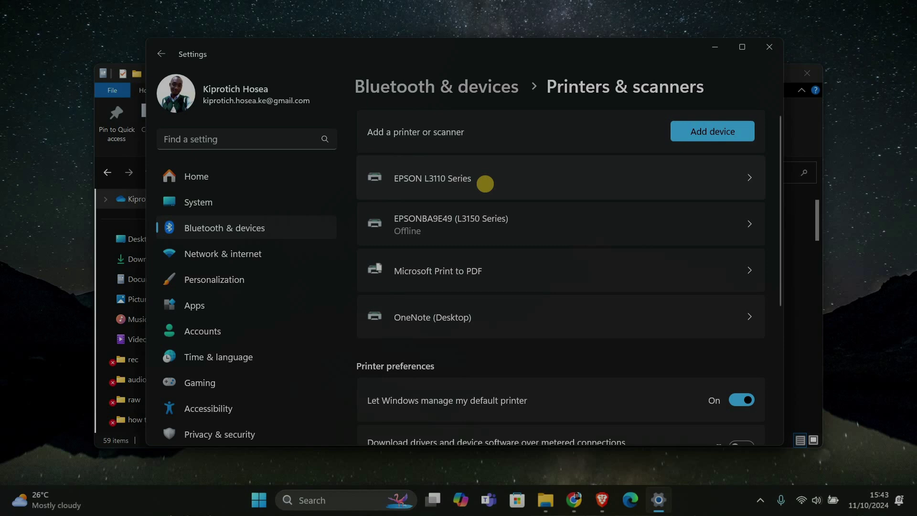
left_click(485, 184)
scroll(471, 321, "down", 3)
left_click(471, 320)
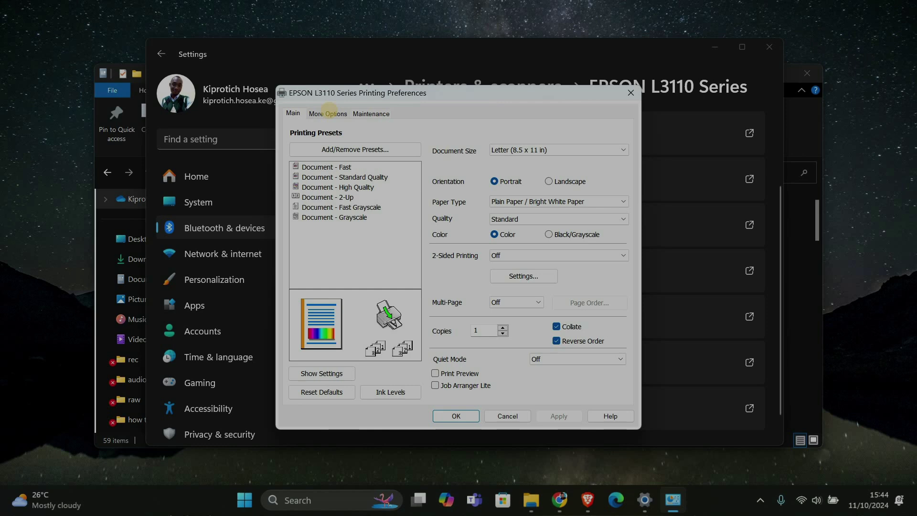
Enable High Speed under More Options and confirm the EPSON preferences with OK
left_click(328, 113)
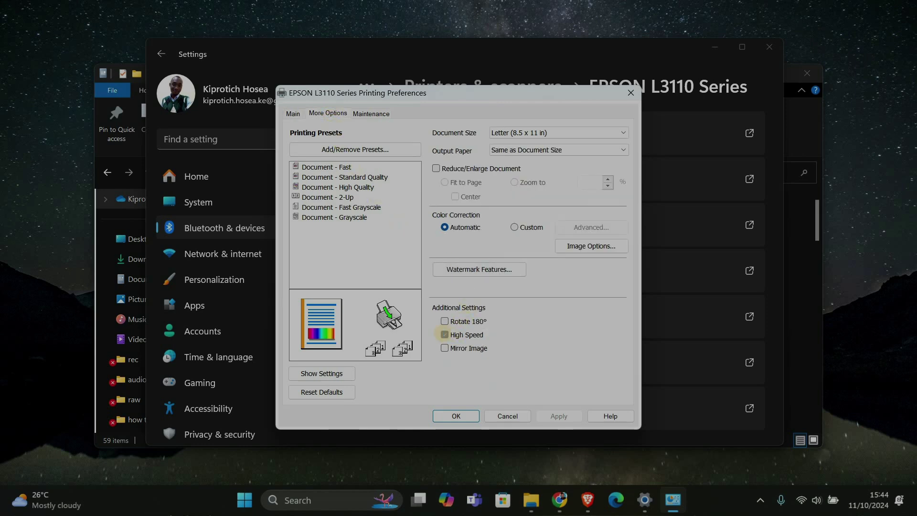
left_click(444, 335)
left_click(456, 416)
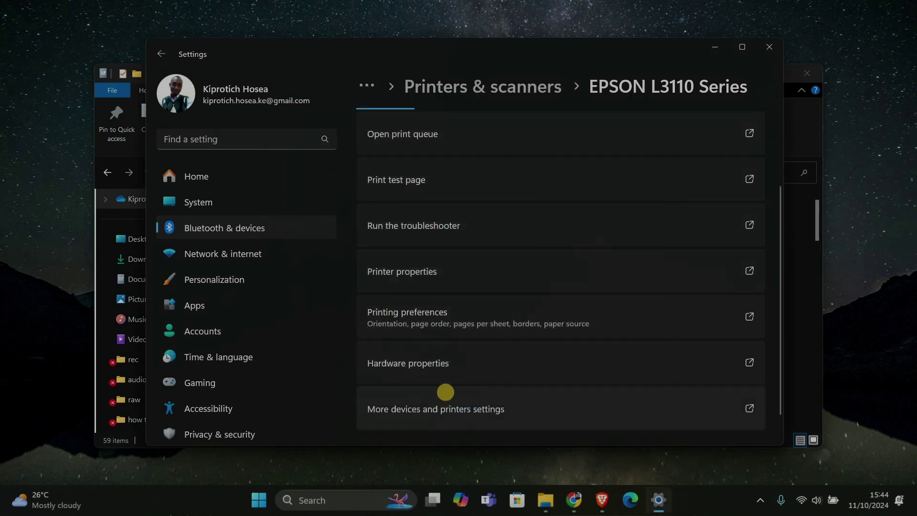
scroll(454, 330, "up", 3)
scroll(454, 292, "up", 1)
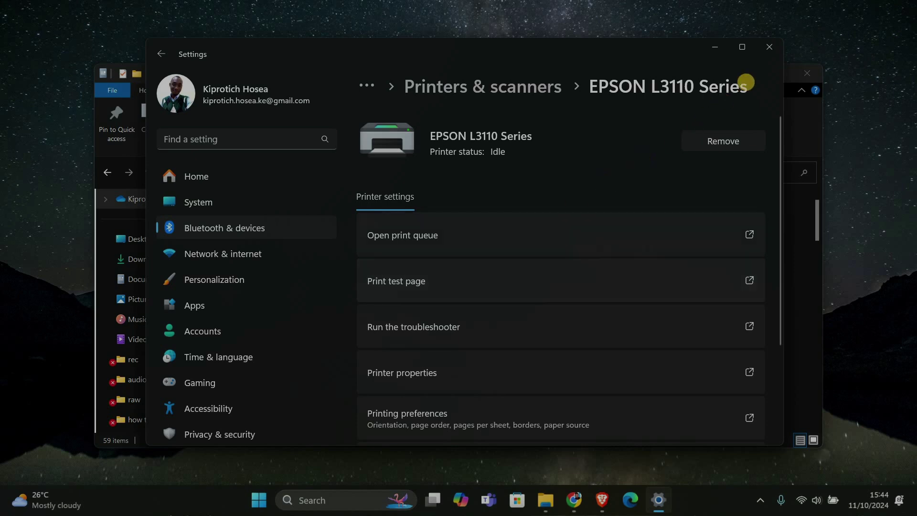
Close the EPSON L3110 Series Settings window
left_click(770, 48)
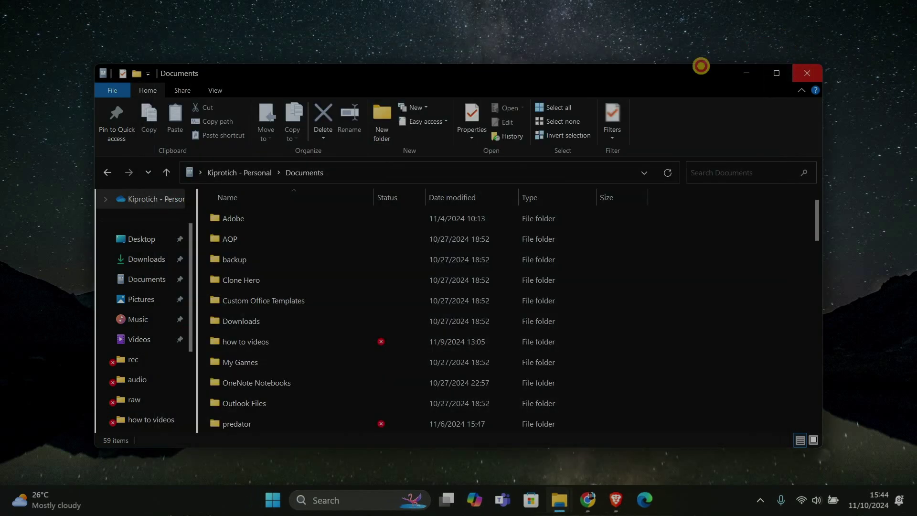
Close the File Explorer Documents window to clear the desktop
left_click(807, 72)
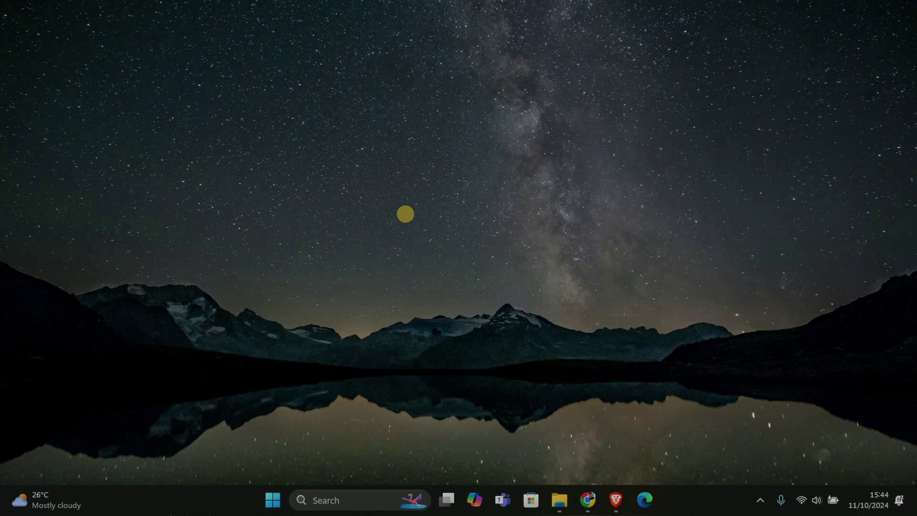